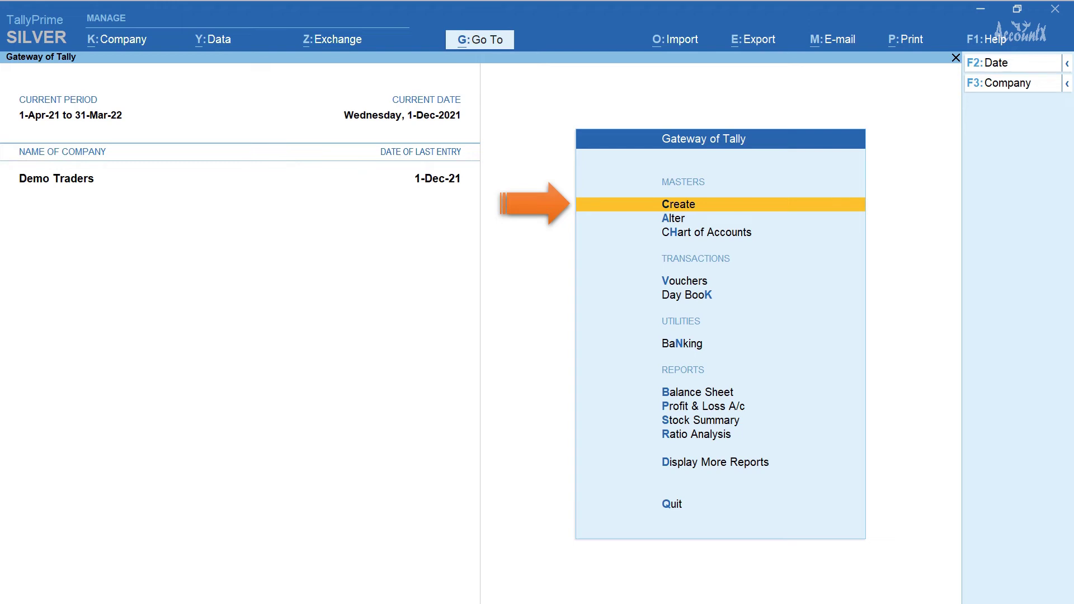
Step: Create stock item 'Smart Phone' under Phones, unit no., with components list (BOM) set to Yes
key("Return")
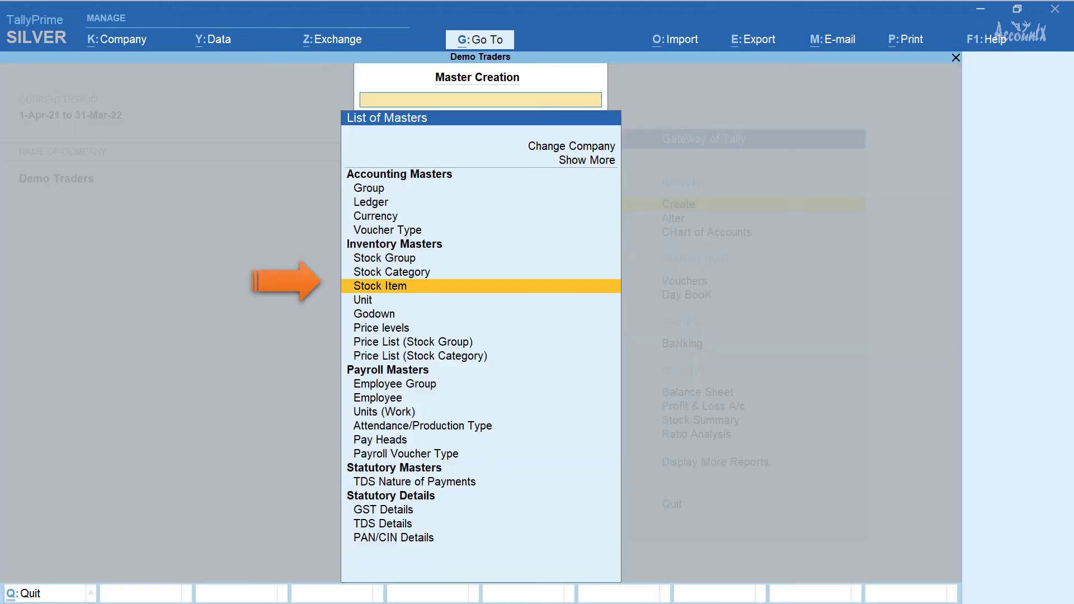
key("Return")
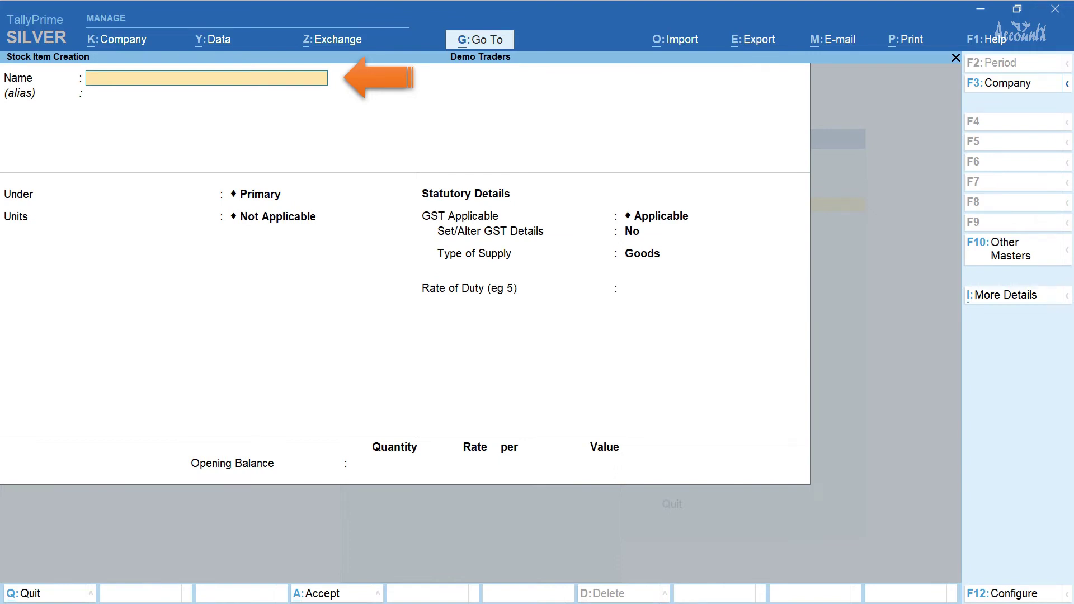
type("Smart Phone")
key("Return")
key("Return")
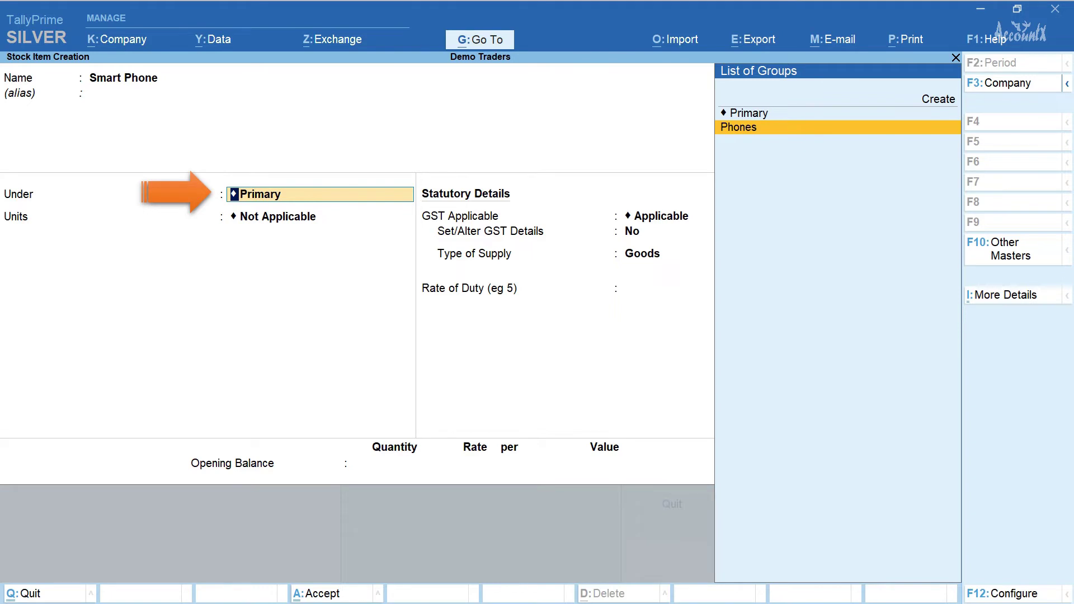
key("Return")
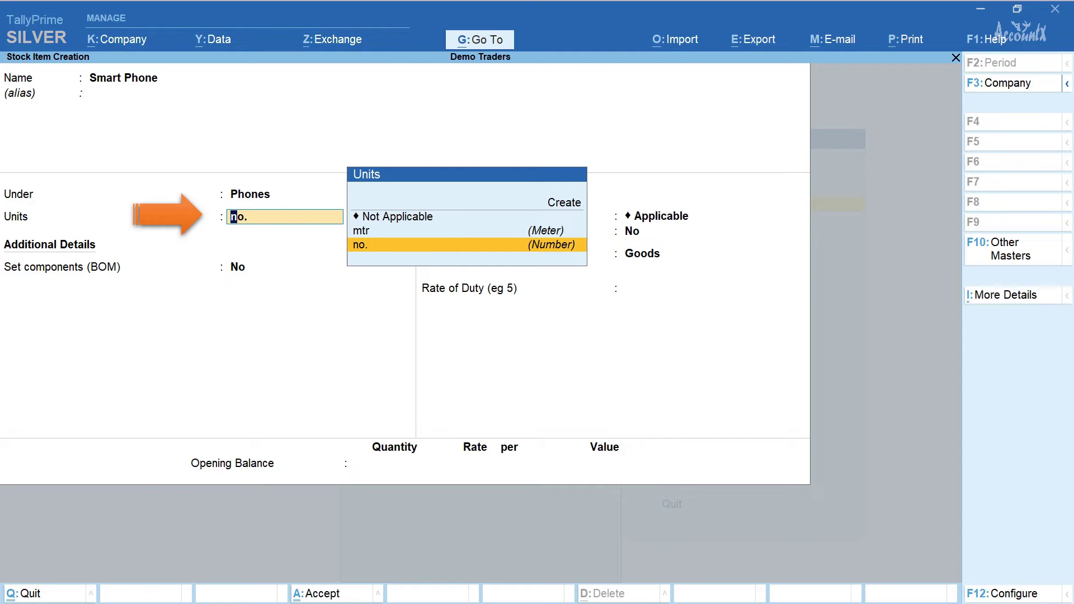
key("Return")
key("y")
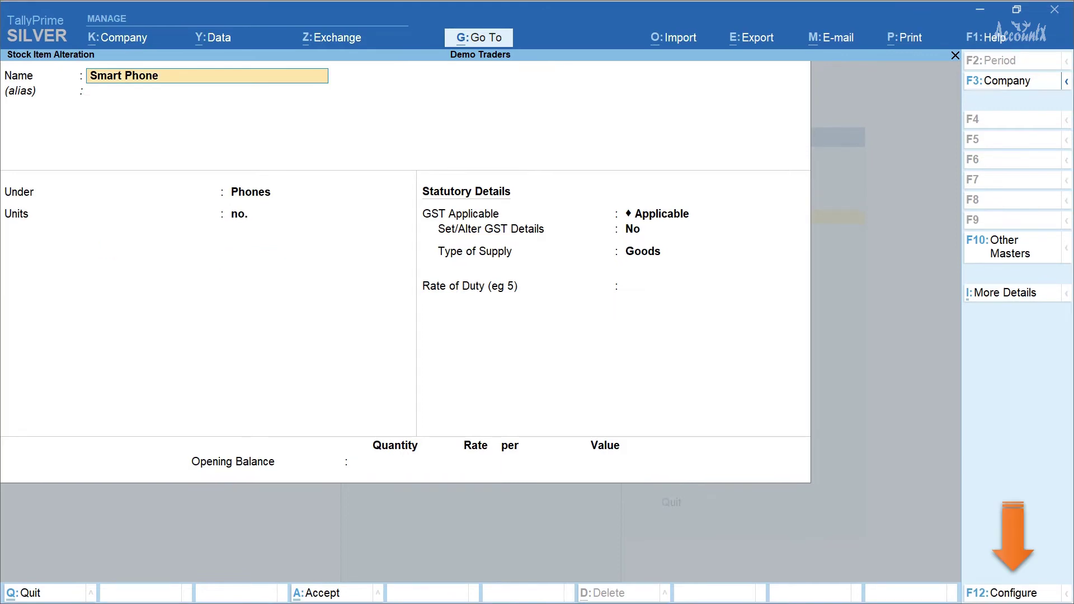
Step: Keep Set Components List (BoM) at Yes in F12 Configuration and go to the BOM list for Smart Phone M1V1
key("F12")
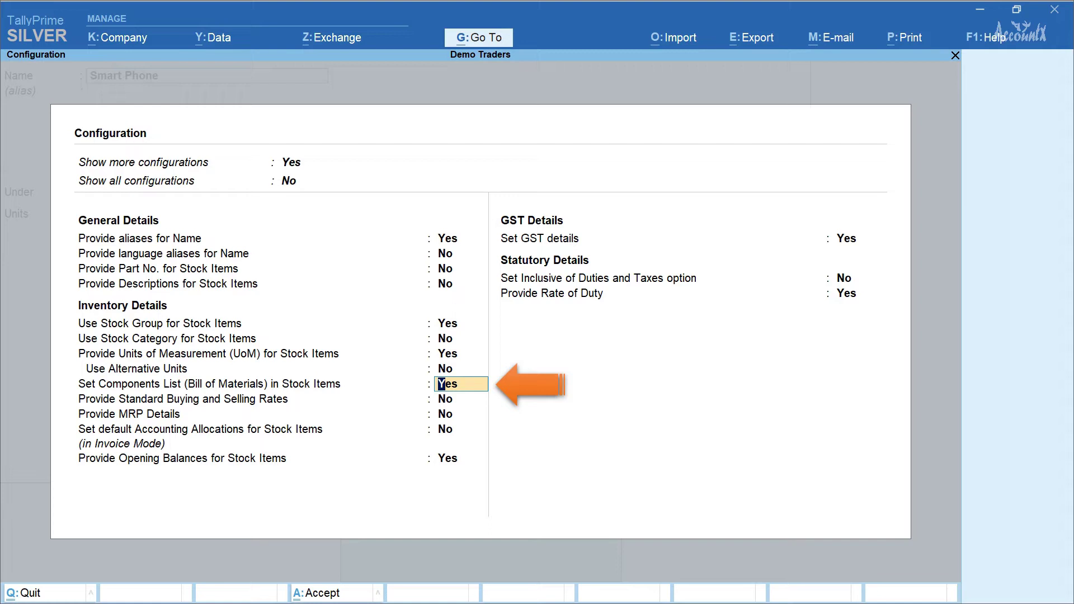
key("ctrl+a")
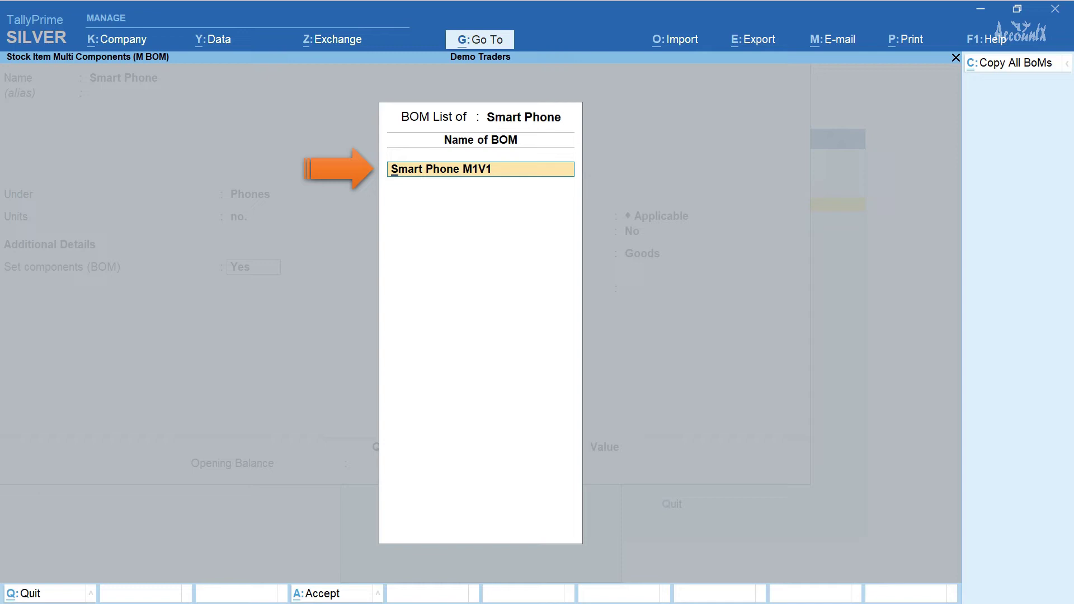
Step: Build the 1 no. BoM from Processor, Display, Modem, 2 Cameras, Connectivity, Main Board, Memory, Sensors, Audio, Battery and Casing
key("Return")
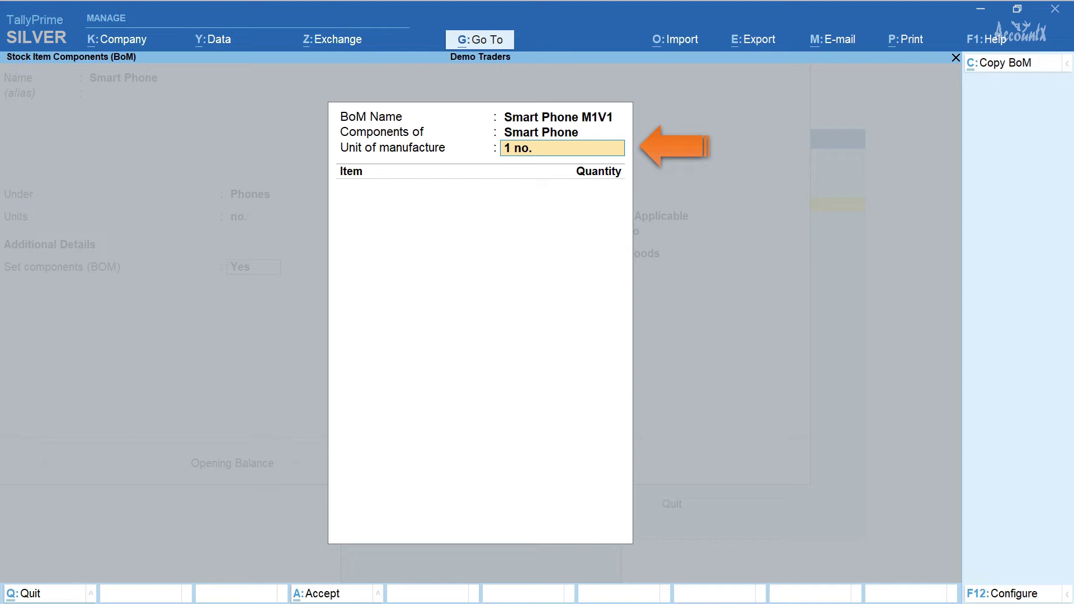
key("Return")
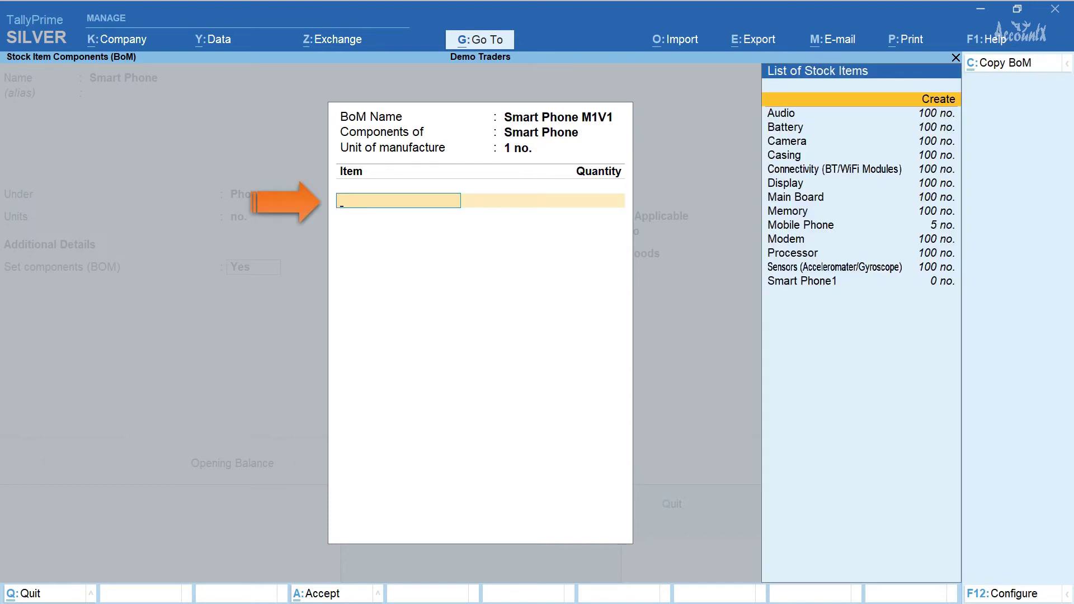
left_click(792, 253)
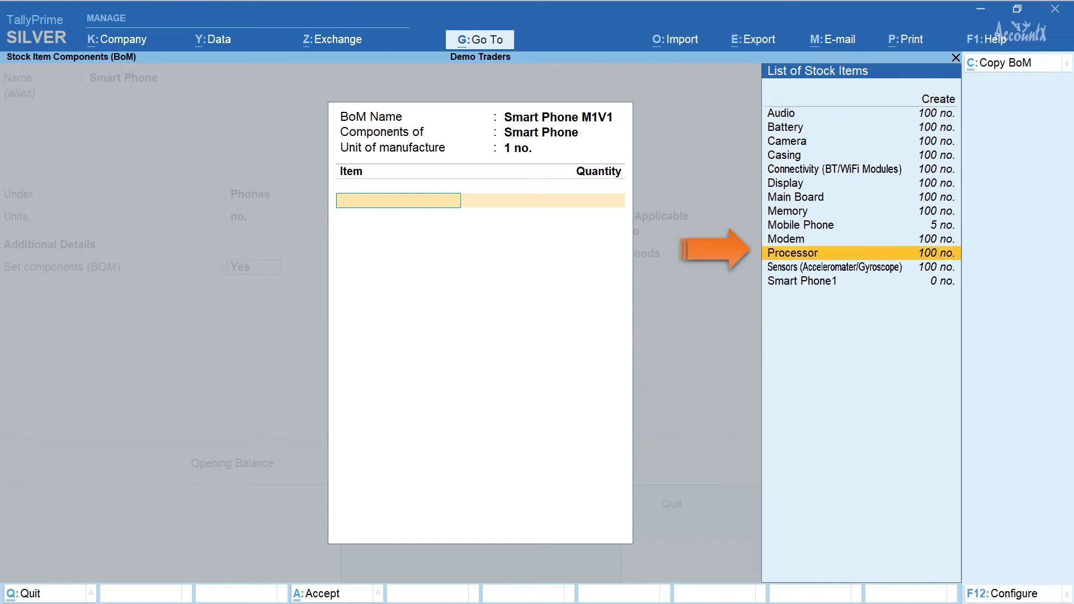
key("Return")
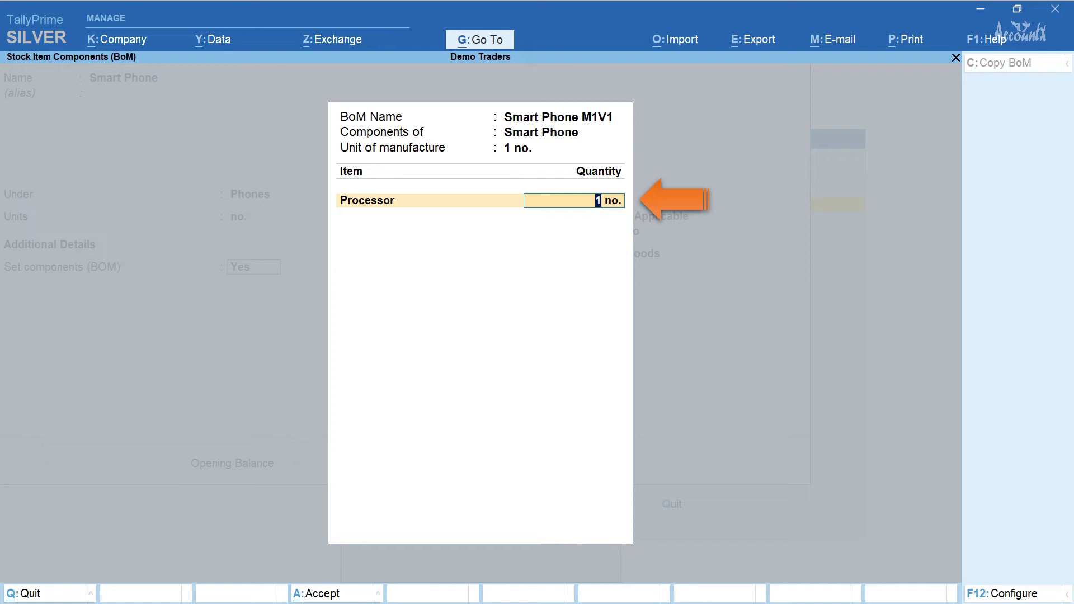
key("Return")
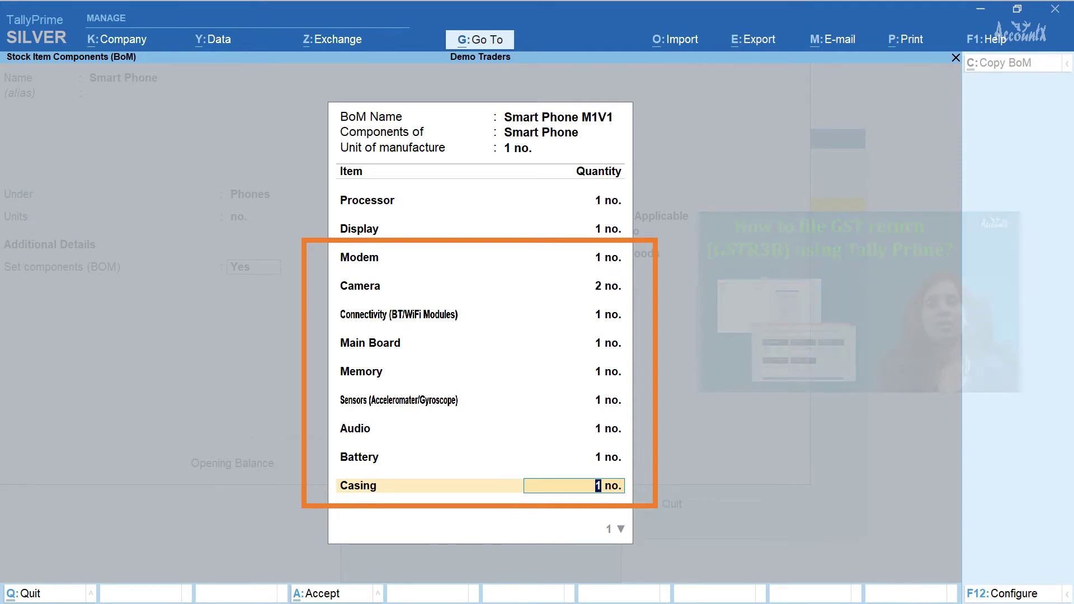
key("Return")
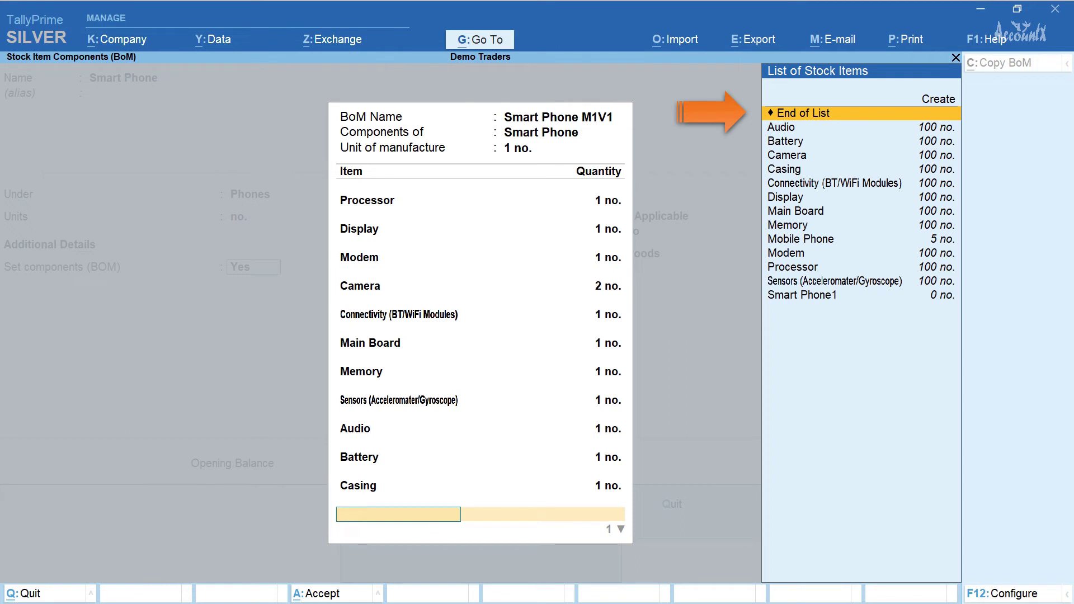
key("ctrl+a")
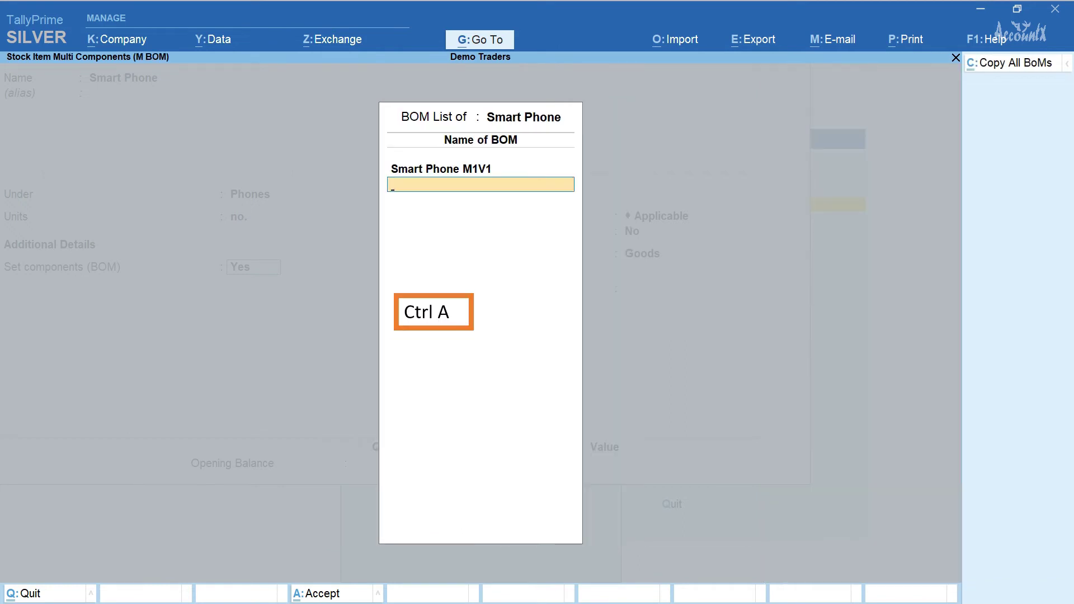
Step: Keep GST Applicable, set Type of Supply to Goods, and accept the Smart Phone item
key("ctrl+a")
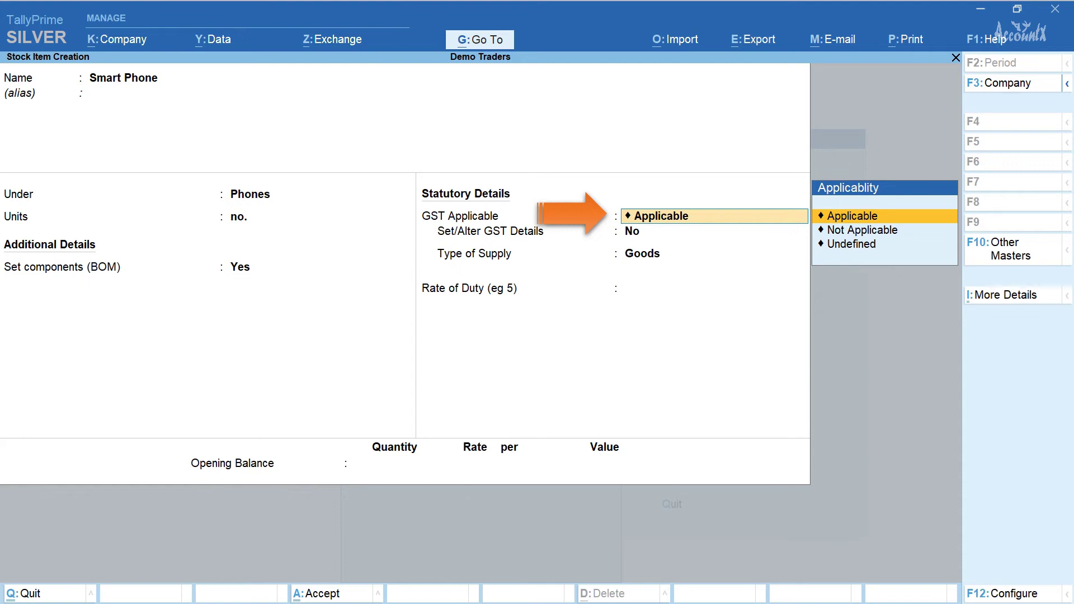
key("Return")
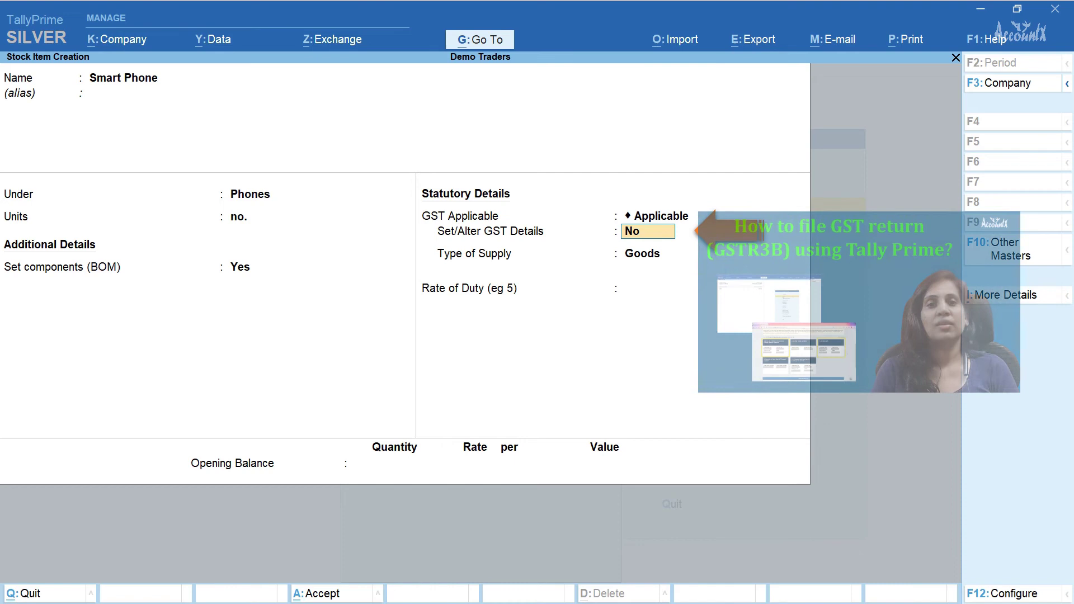
key("Return")
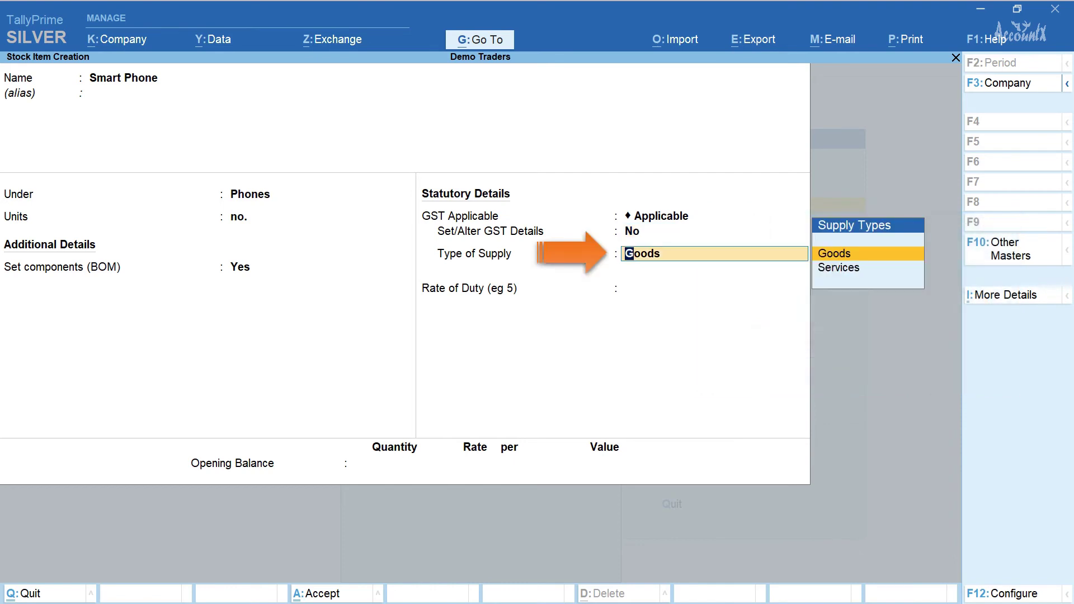
key("Return")
key("Return")
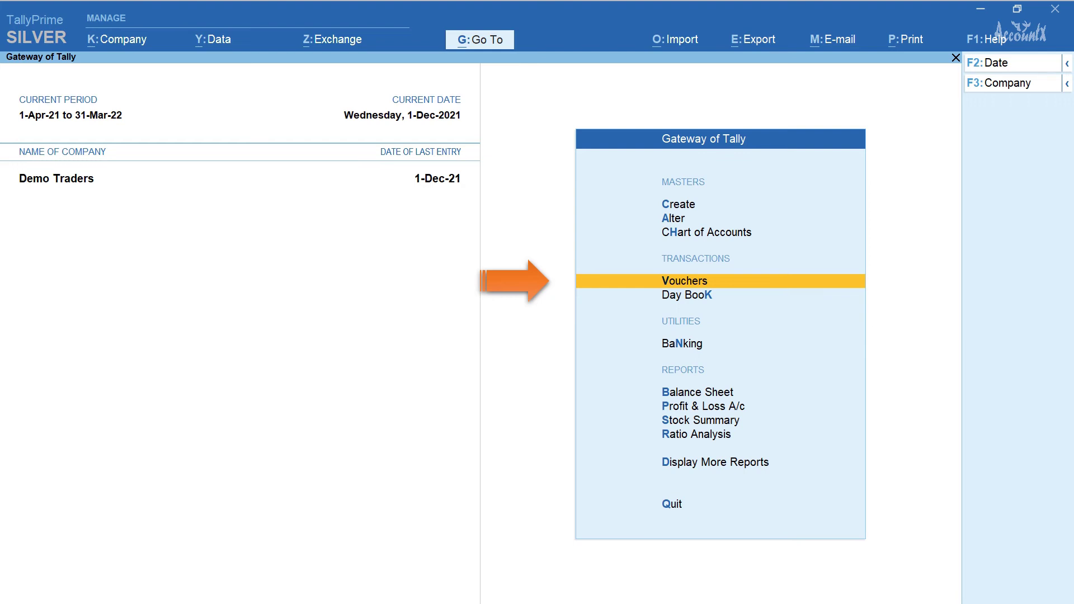
Step: Start a Stock Journal voucher and switch it to Manufacturing Journal mode
key("Return")
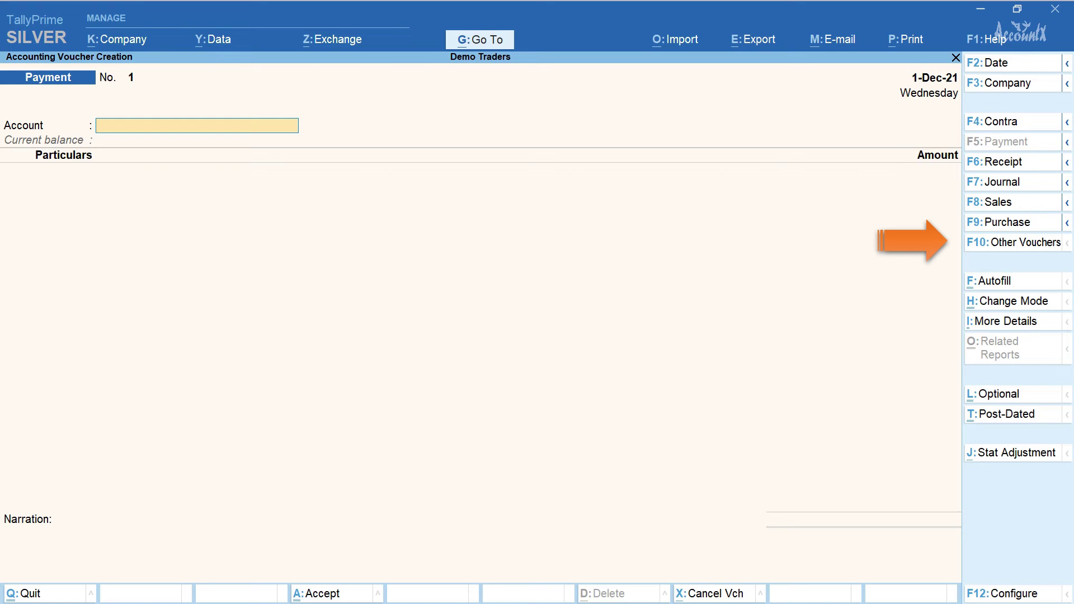
key("F10")
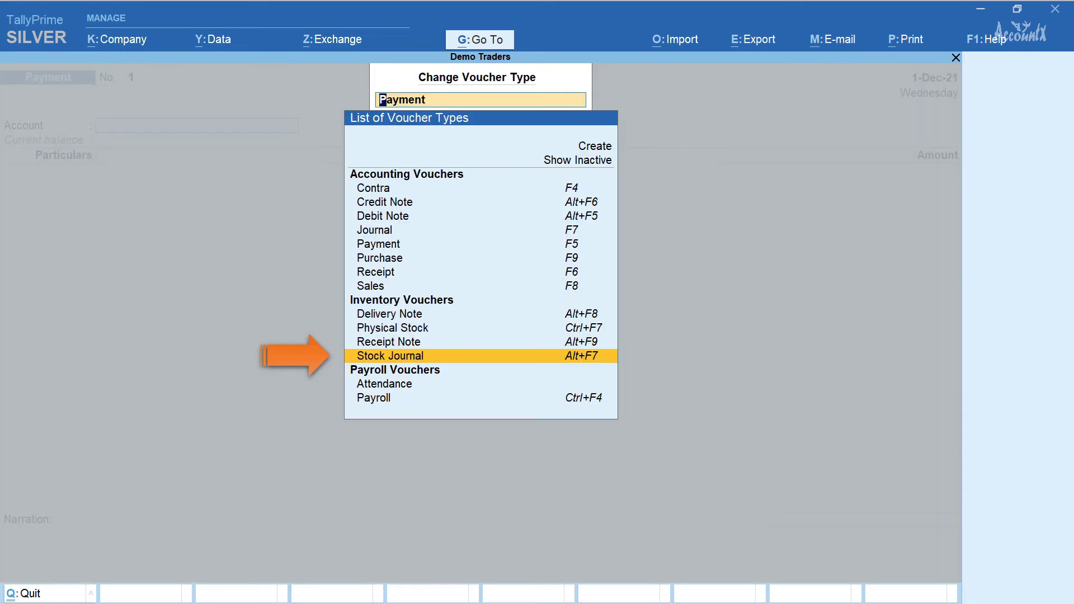
key("Return")
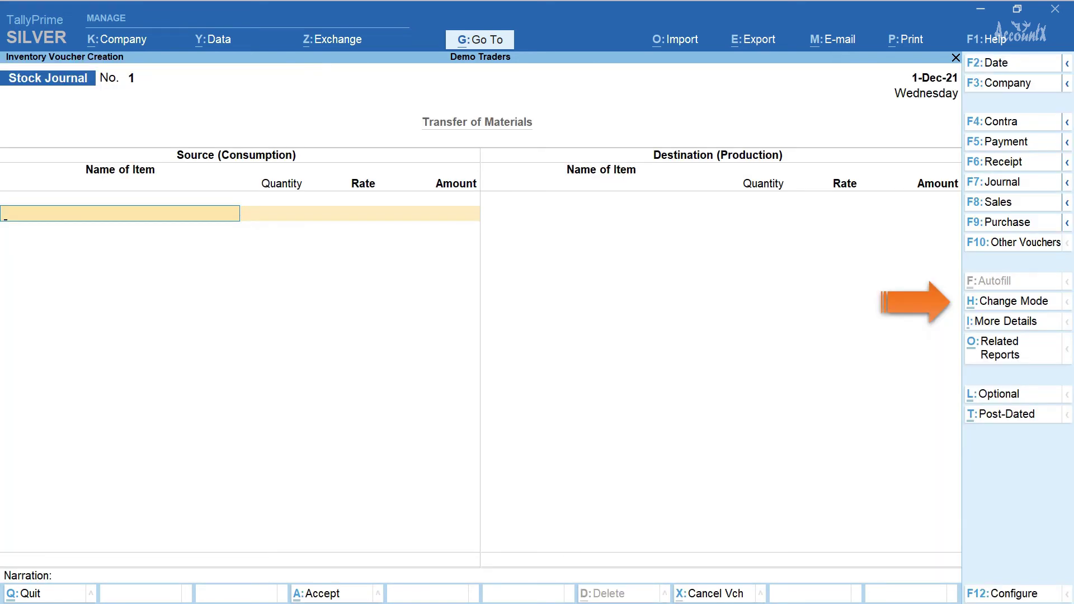
key("ctrl+h")
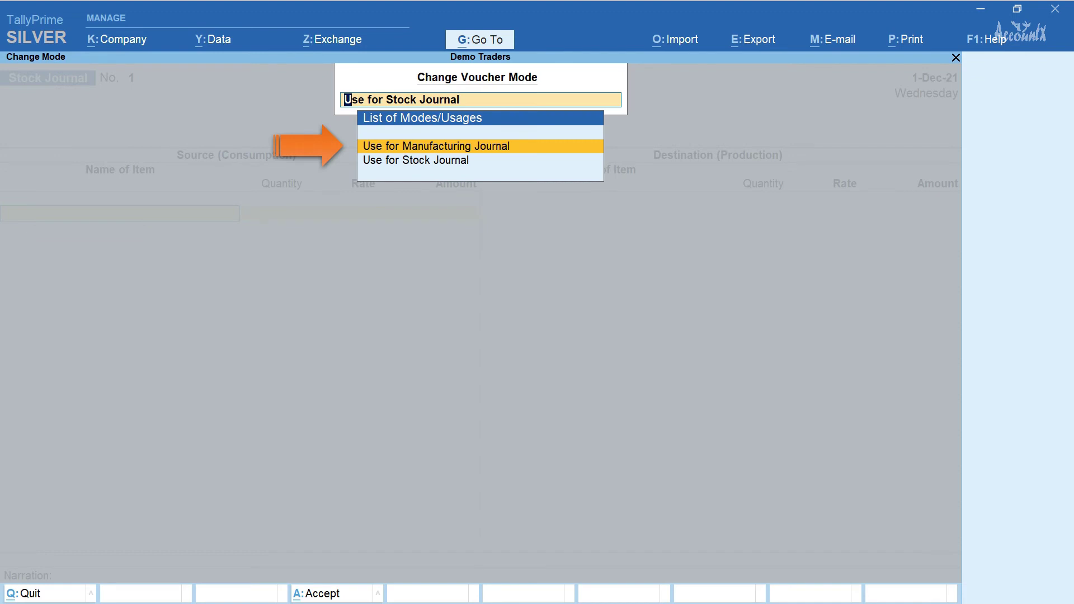
key("Return")
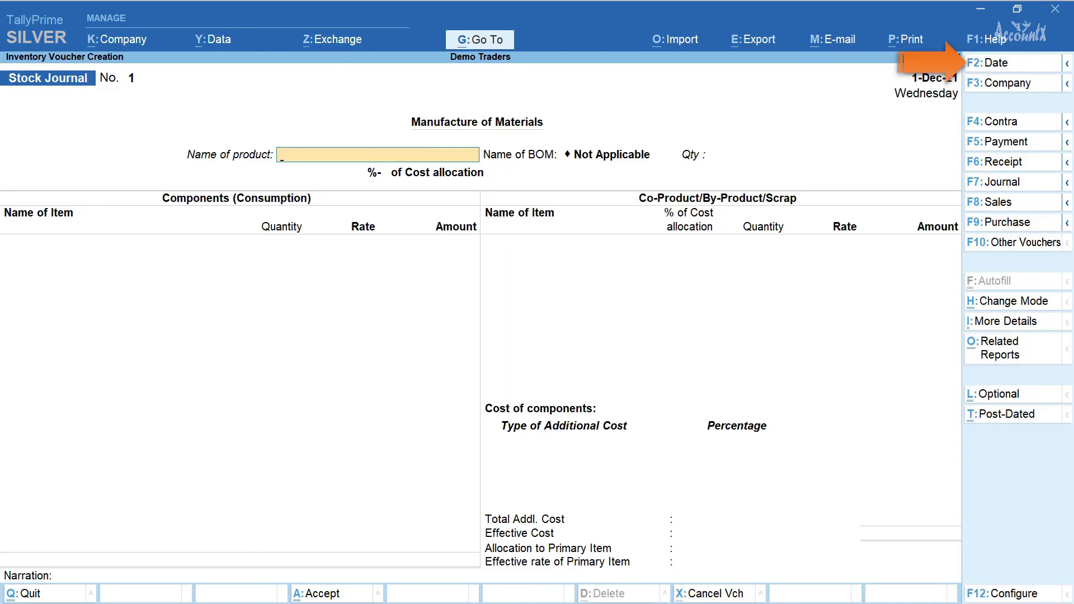
Step: Date the voucher 1/1/22 and begin entering 'Smar' as the product name
key("F2")
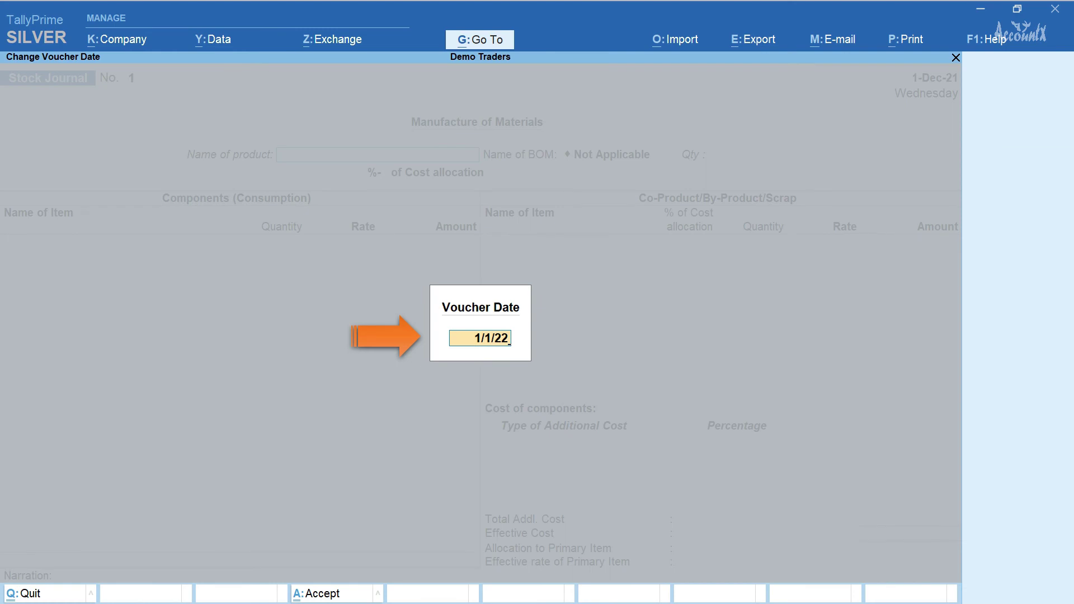
key("Return")
type("Smar")
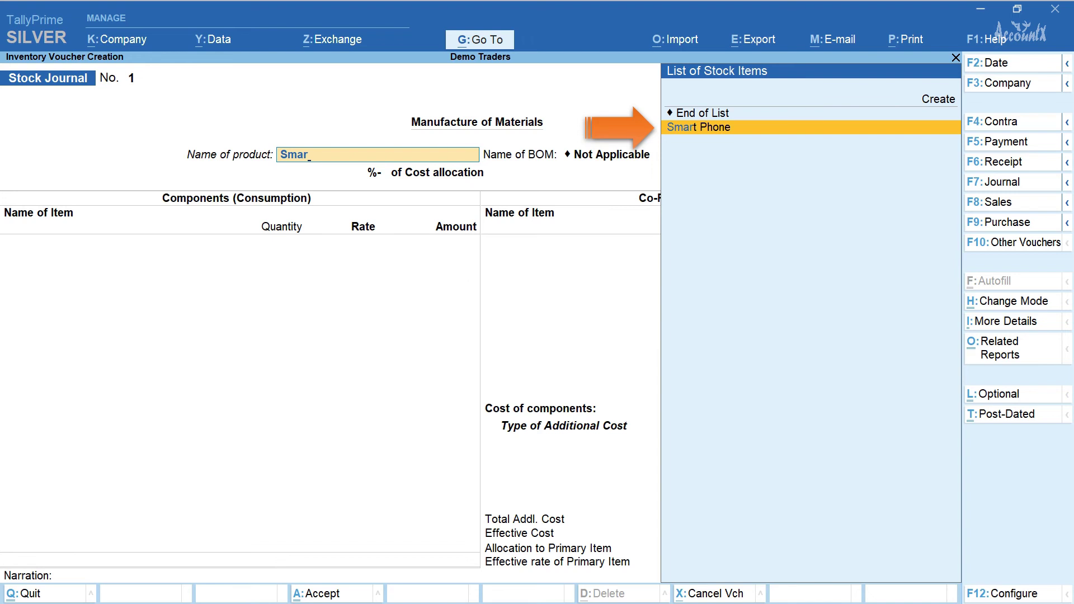
Step: Manufacture 10 Smart Phones using BOM Smart Phone M1V1, with components totalling 1,29,000.00
key("Return")
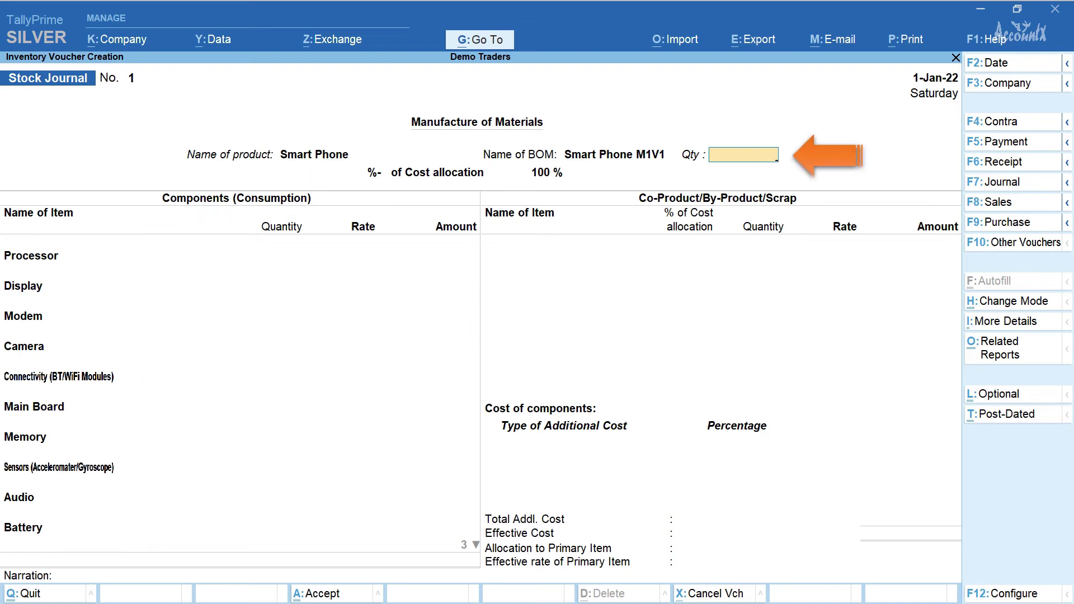
type("10")
key("Return")
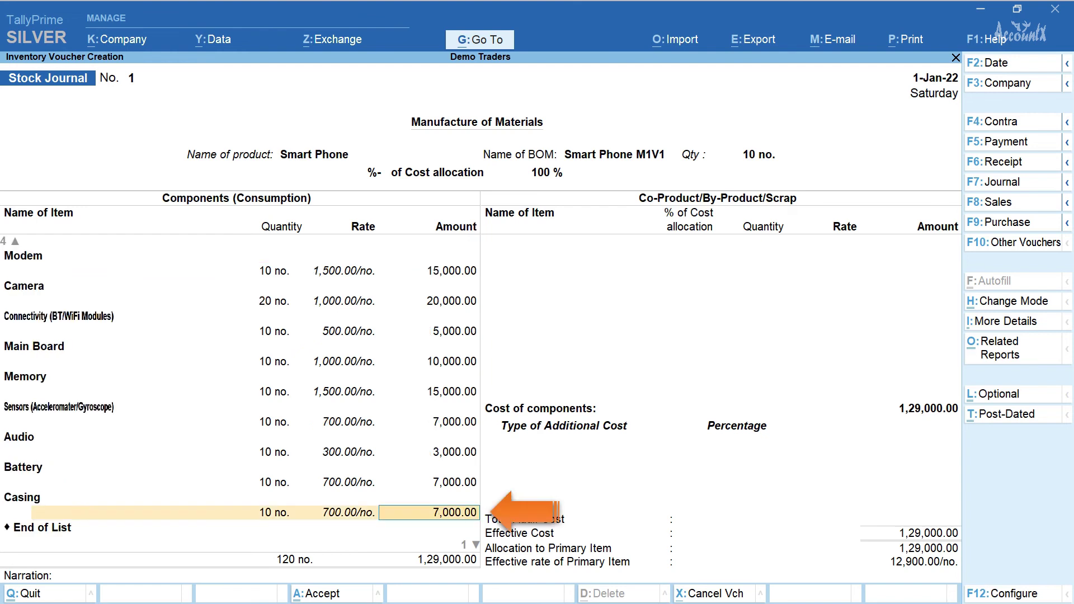
key("Return")
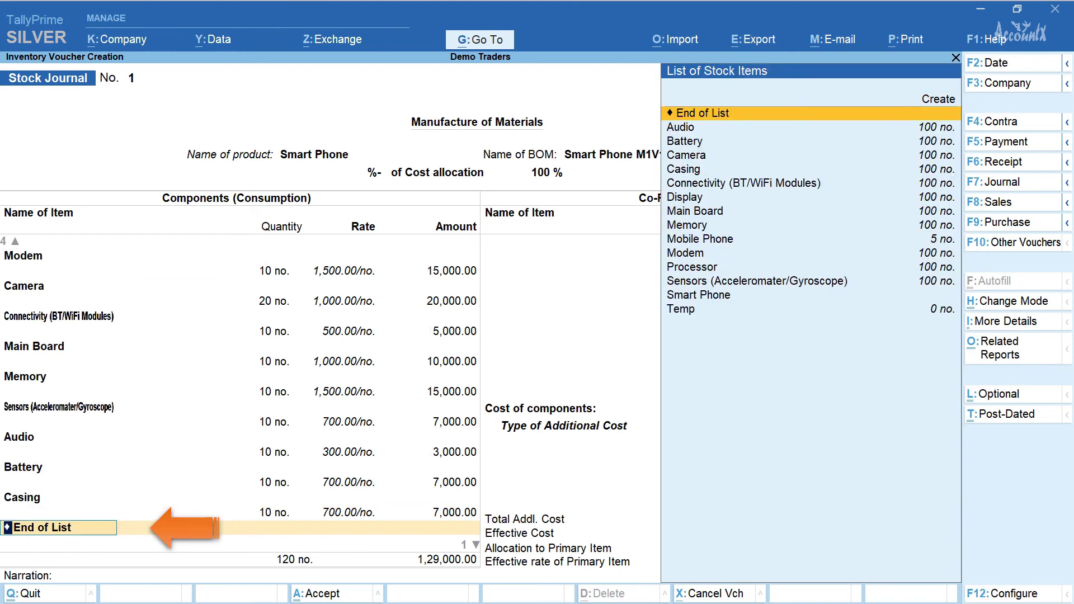
key("Return")
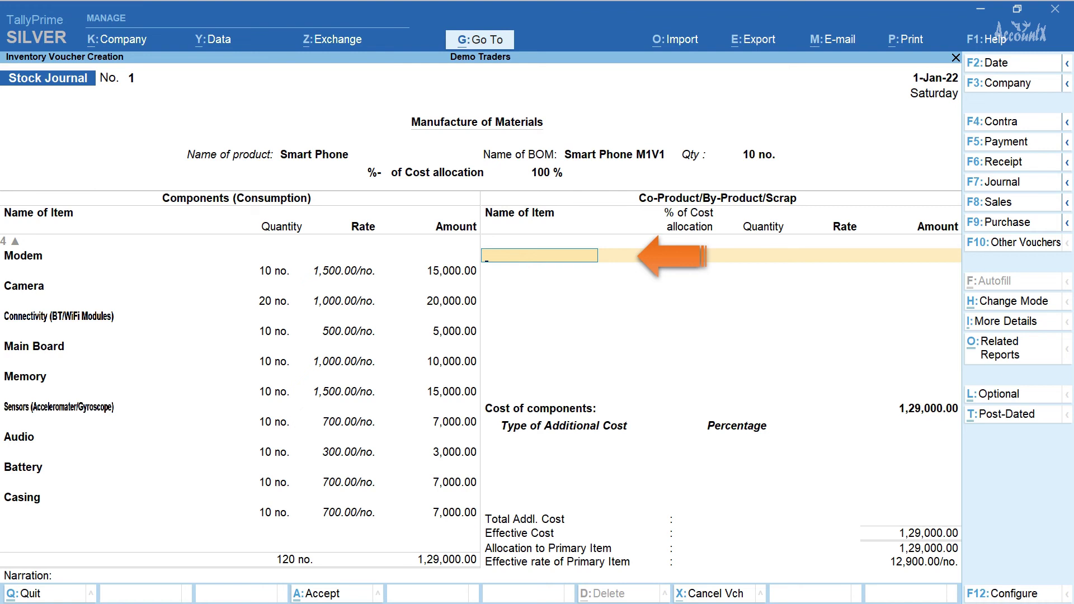
Step: Leave co-products, additional costs and narration empty and accept the voucher
key("Return")
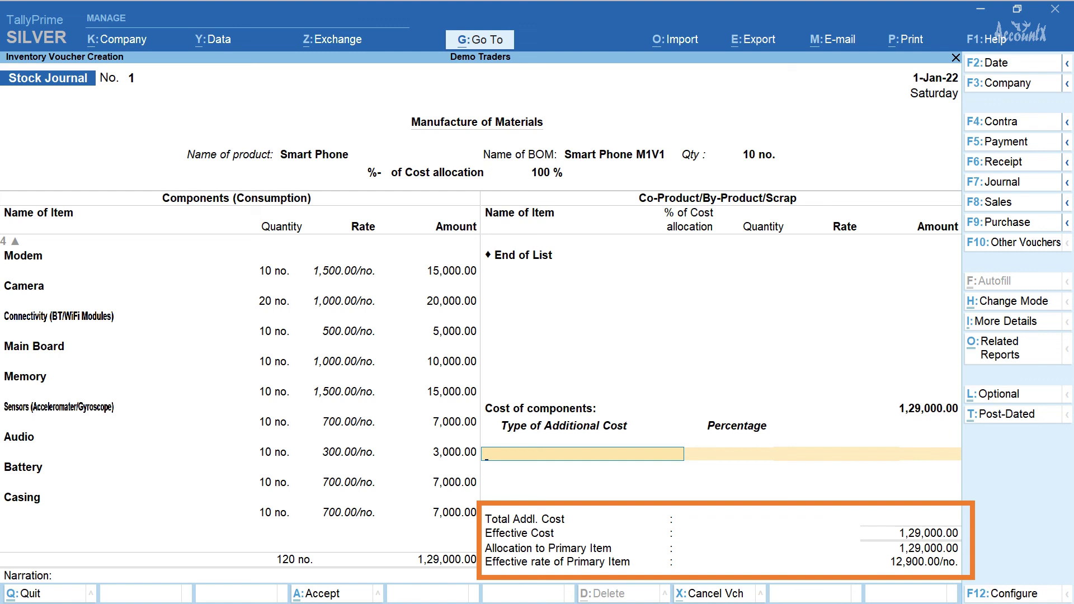
key("Return")
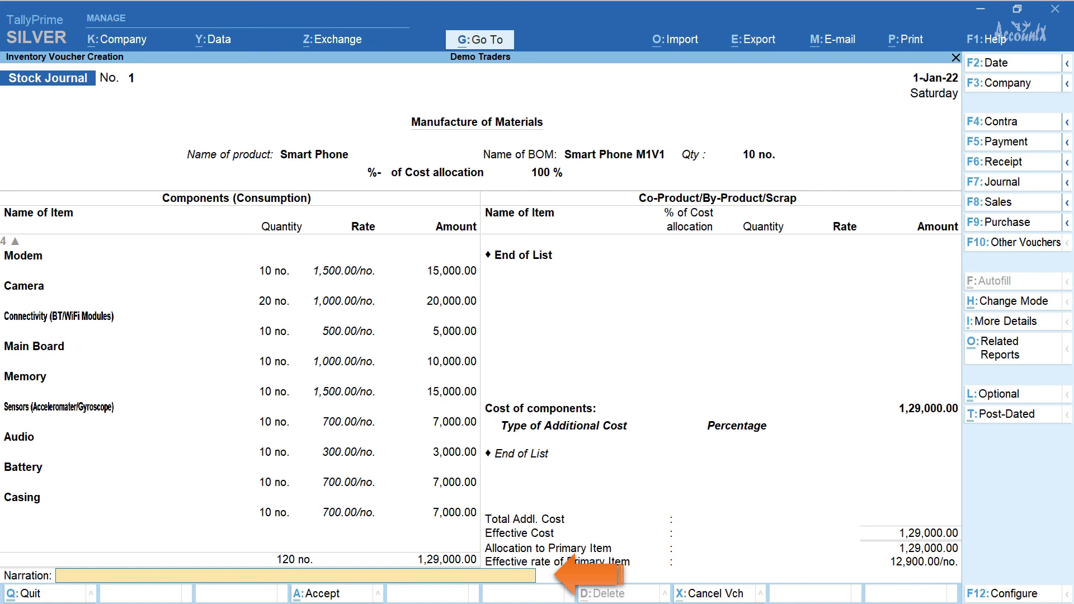
key("Return")
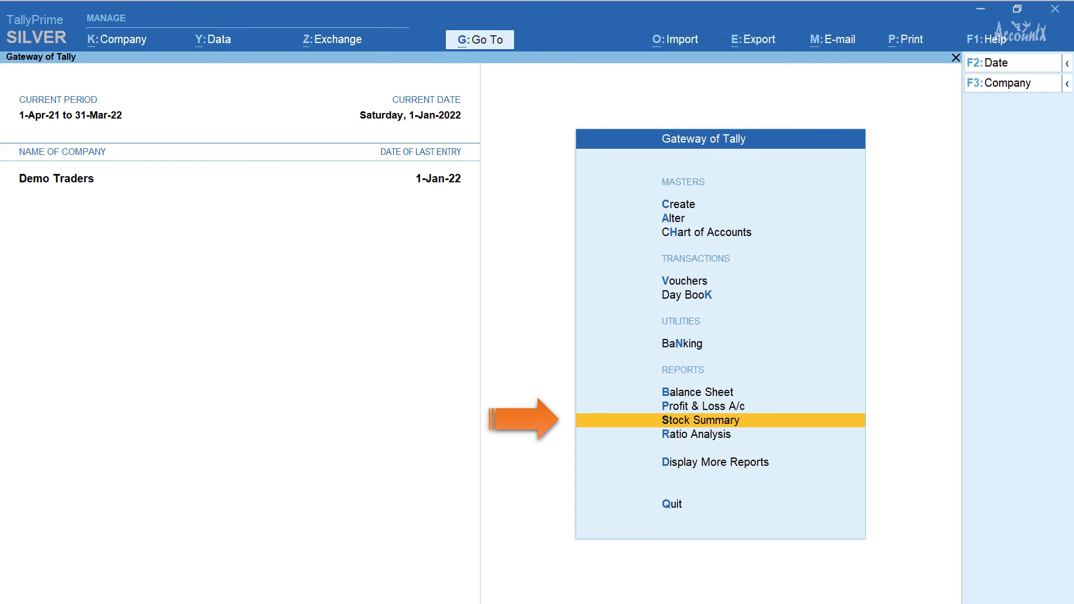
Step: Open Stock Summary showing Smart Phone at 10 no., rate 12,900.00, value 1,29,000.00
key("Return")
key("Return")
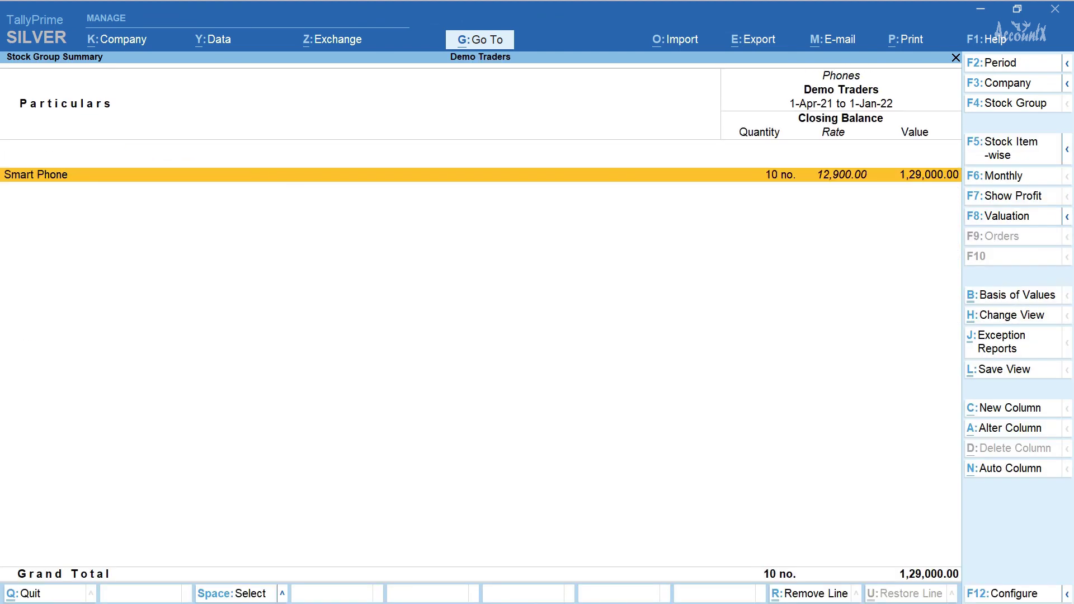